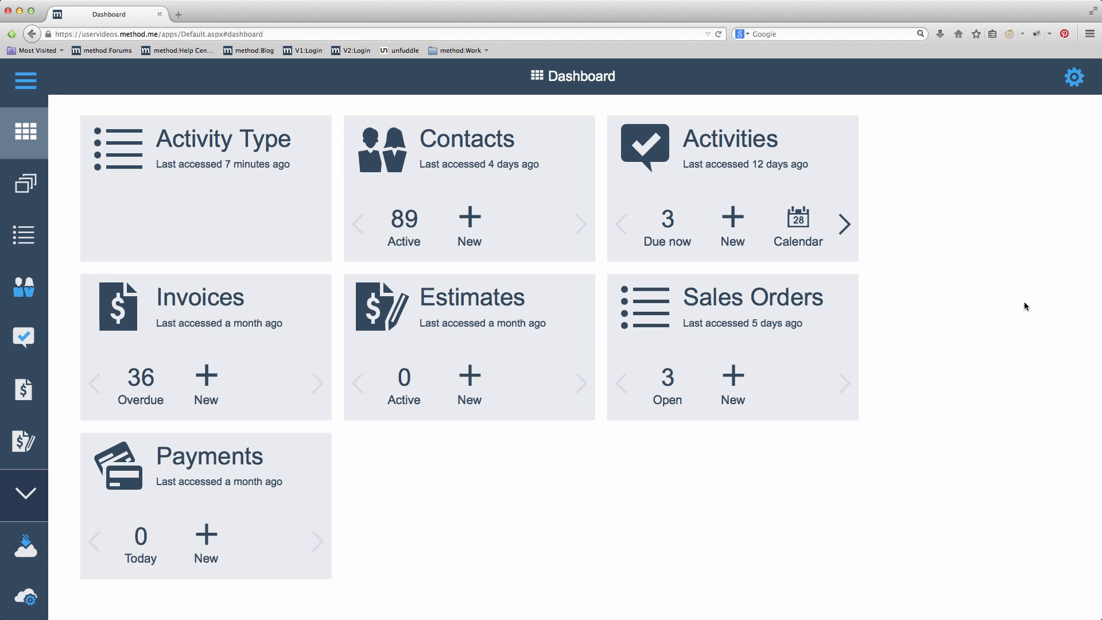
Step: Open the Activity Type list from the dashboard and switch its screen to customization mode
click(242, 248)
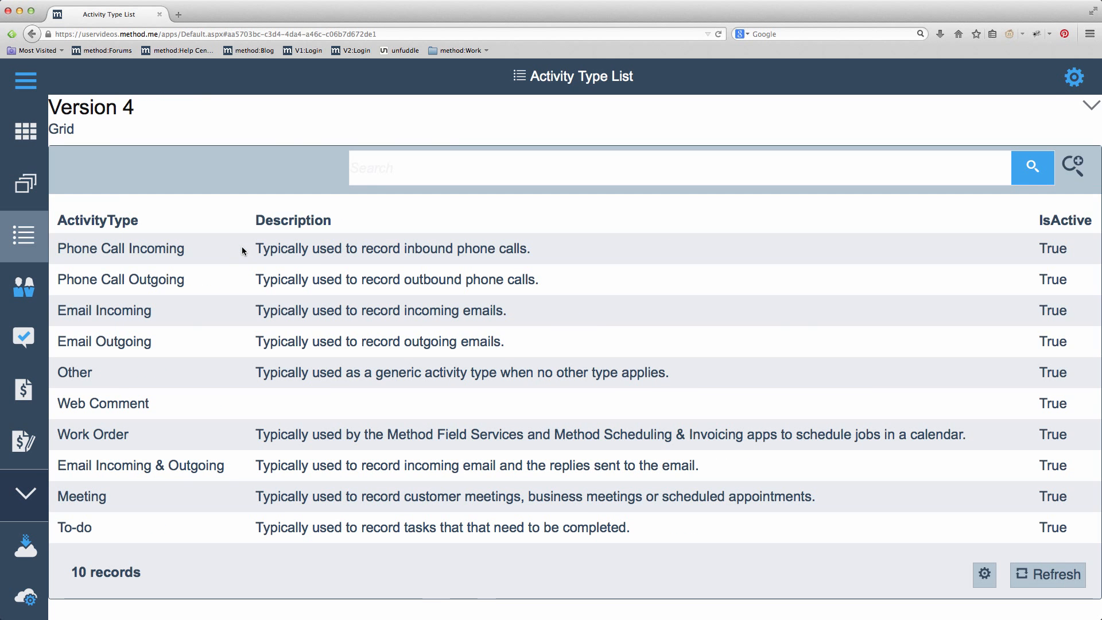
click(1073, 76)
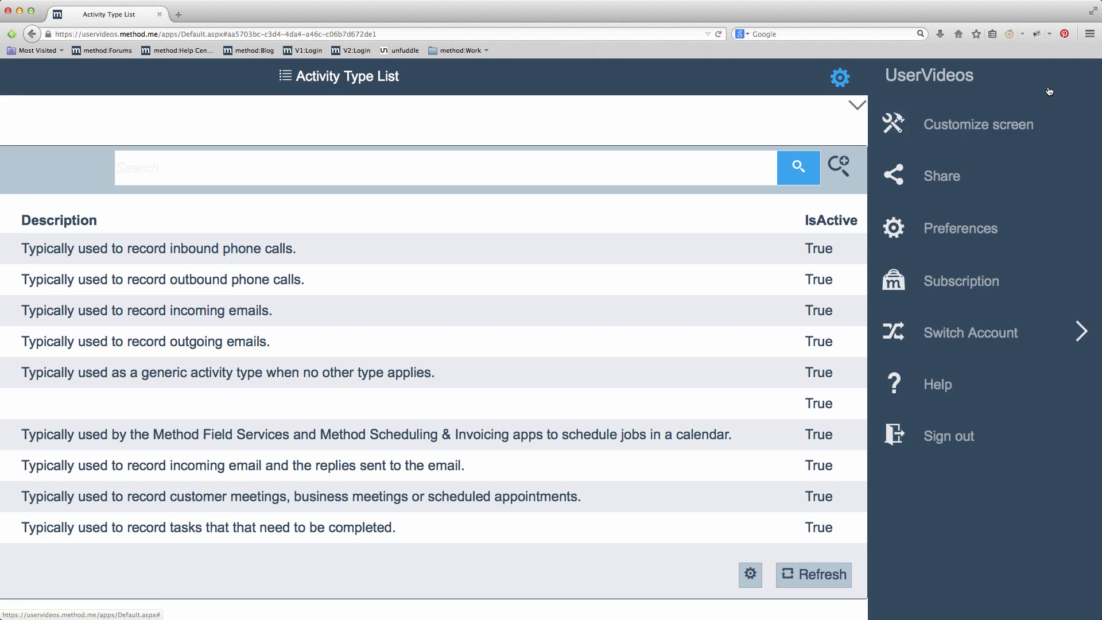
click(930, 143)
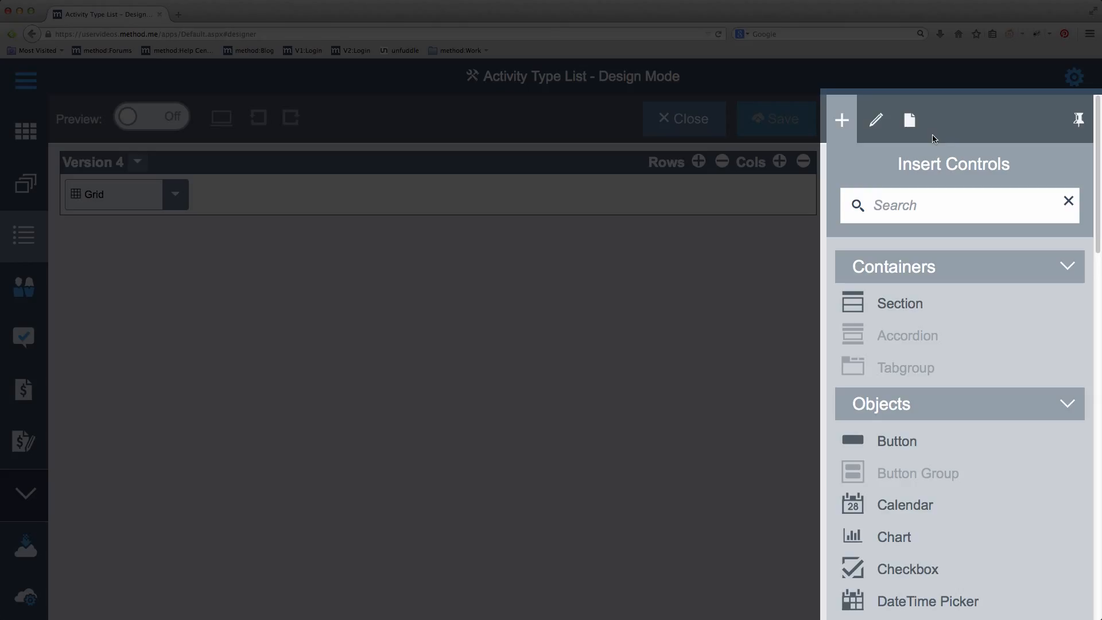
Step: Review the screen properties of Activity Type List, going through its settings, security and actions
click(910, 122)
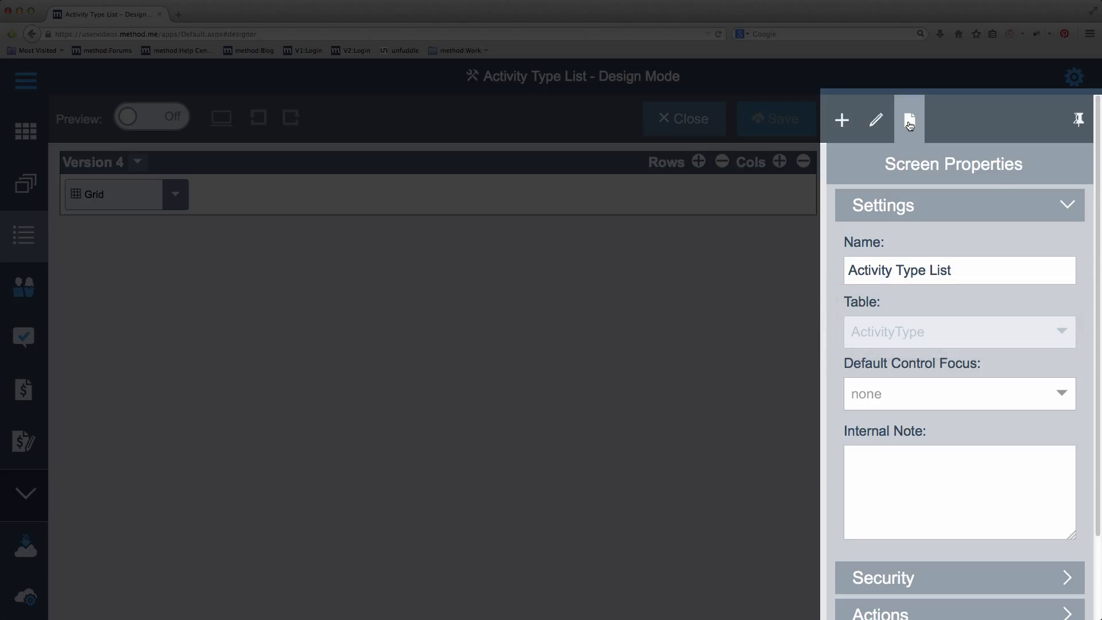
click(1053, 203)
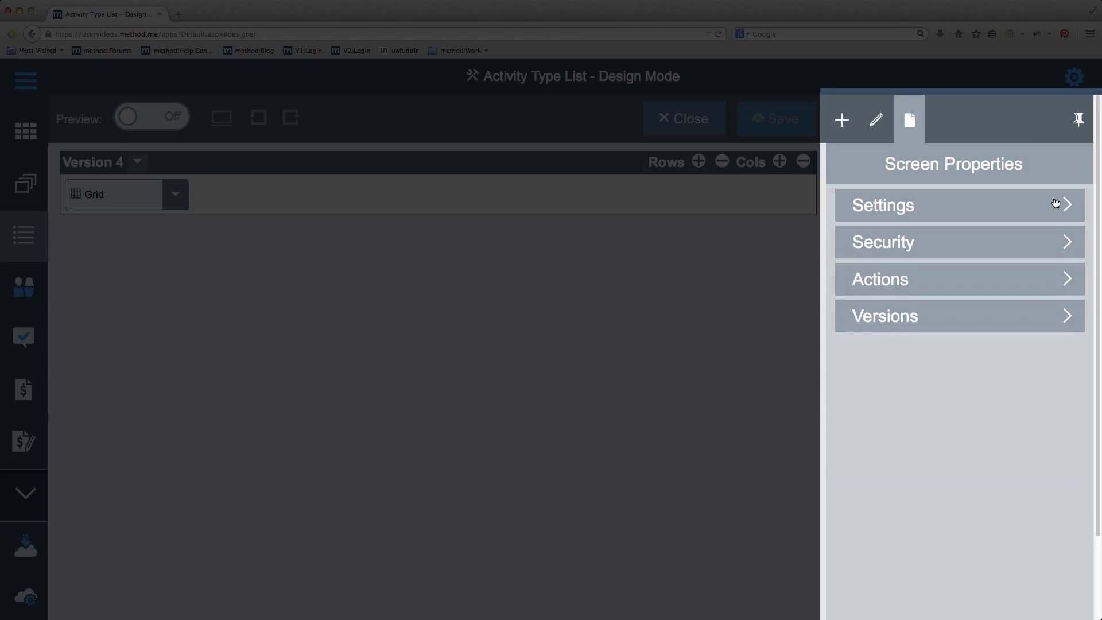
click(1064, 249)
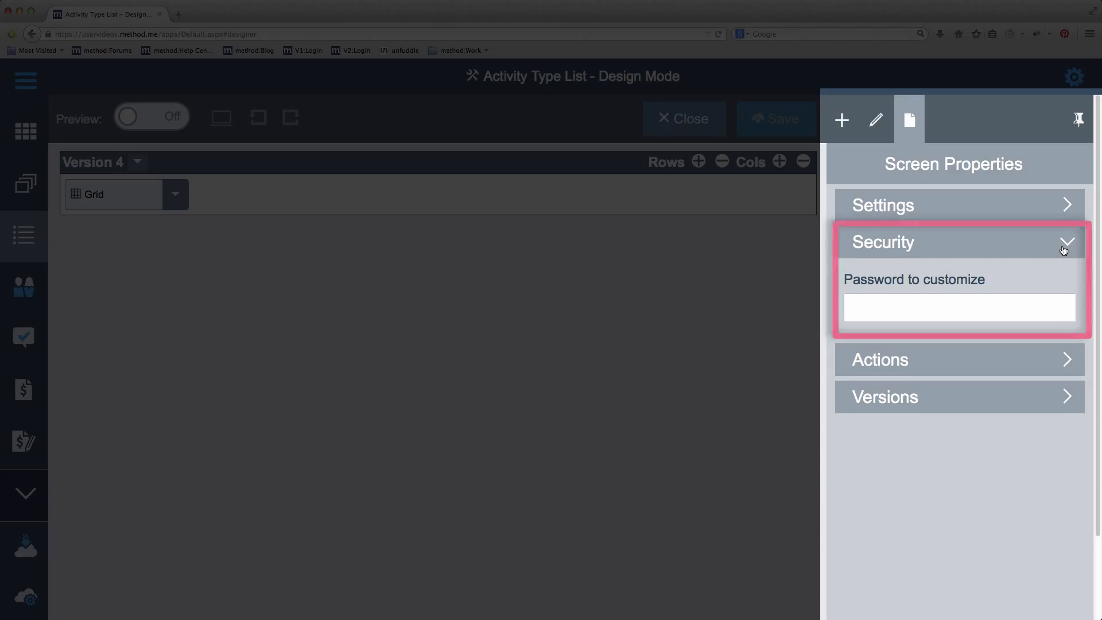
click(1064, 250)
click(1063, 281)
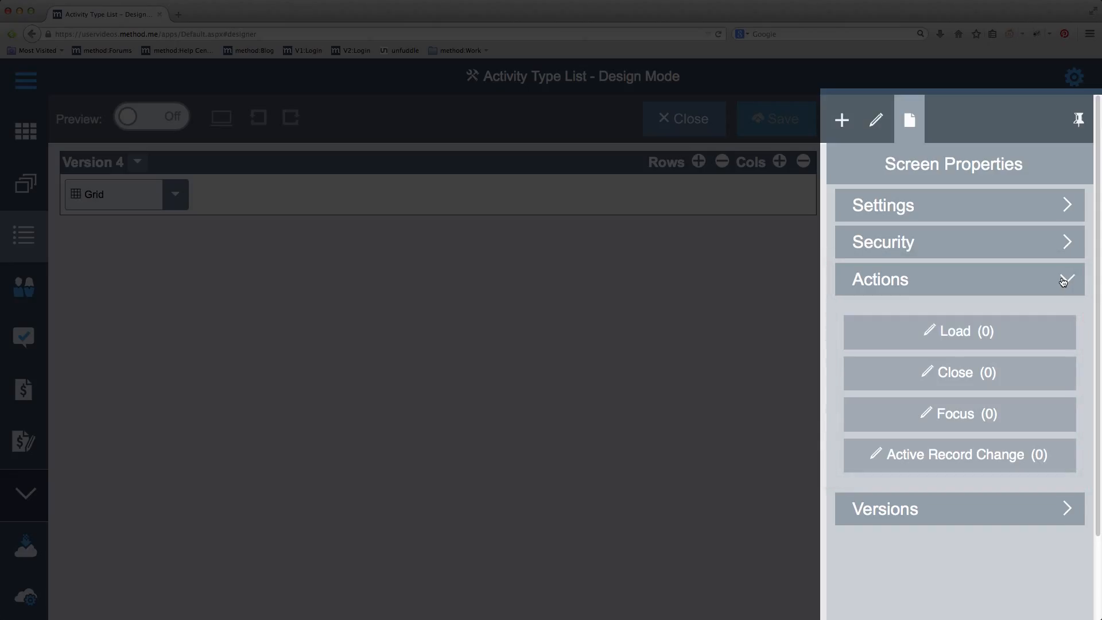
click(1063, 281)
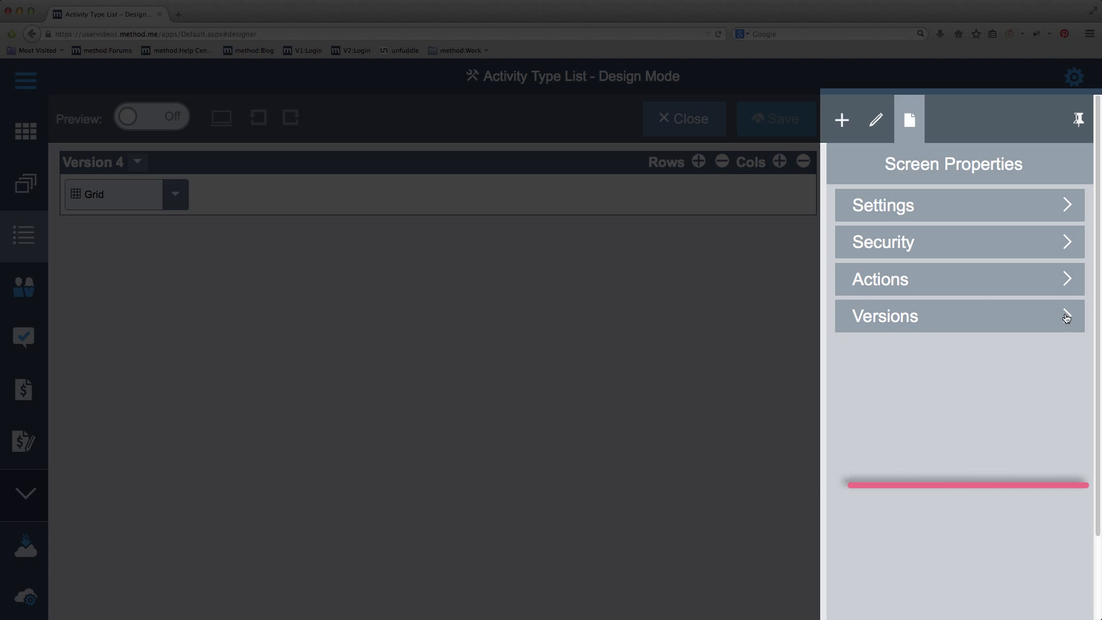
Step: Load version 2 of the screen from its version history and switch back to version 4
click(1065, 316)
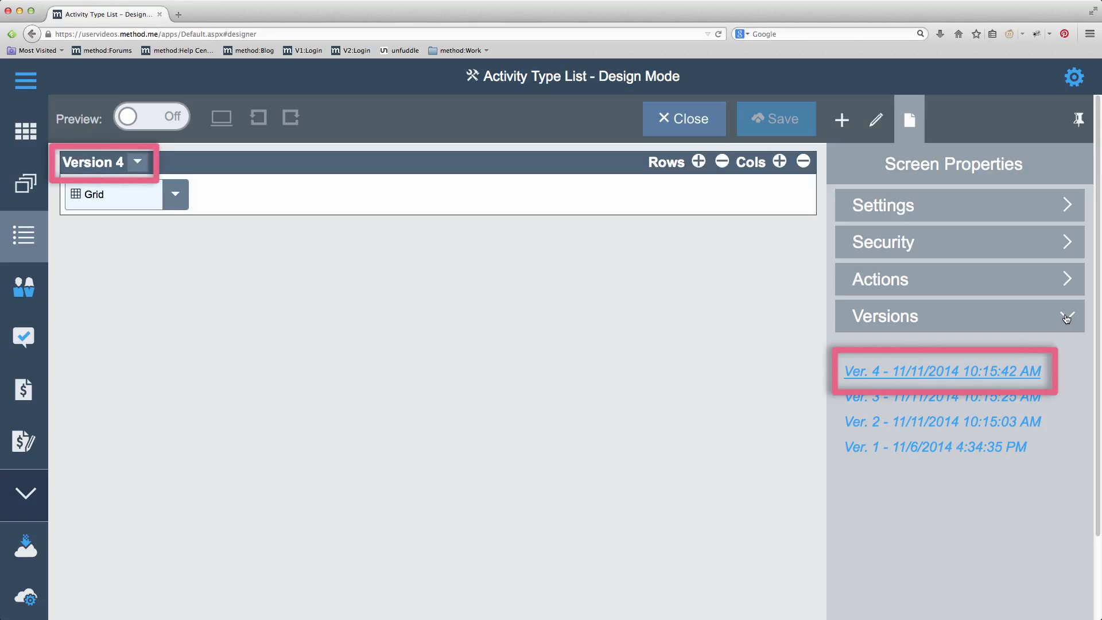
click(933, 421)
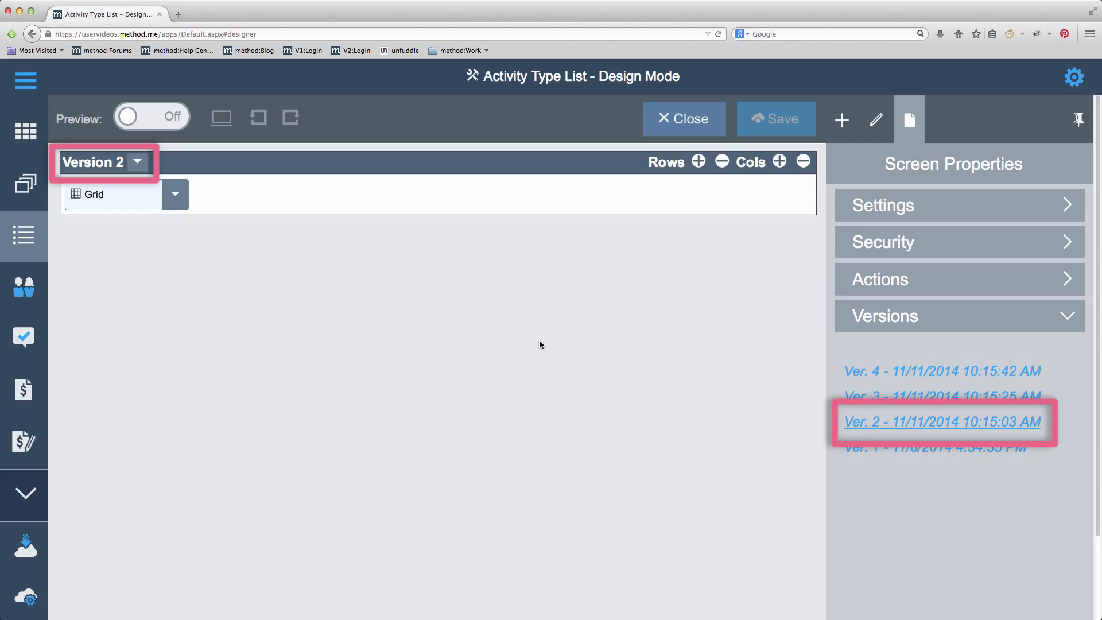
click(909, 372)
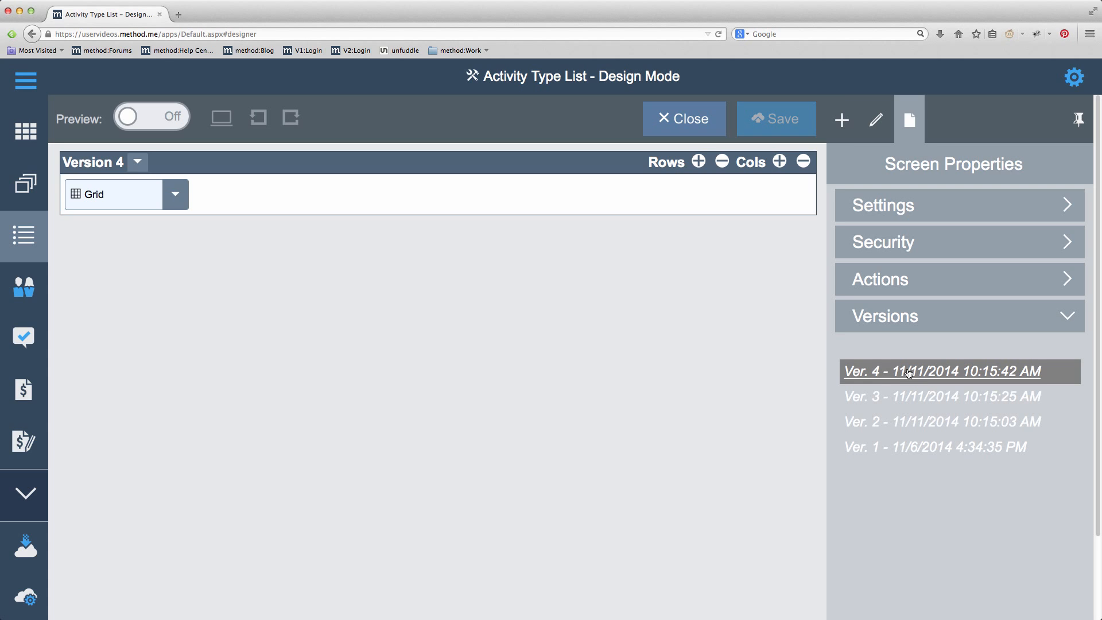
Step: Add the Description field next to the grid in the Version 4 section and delete the grid
click(849, 129)
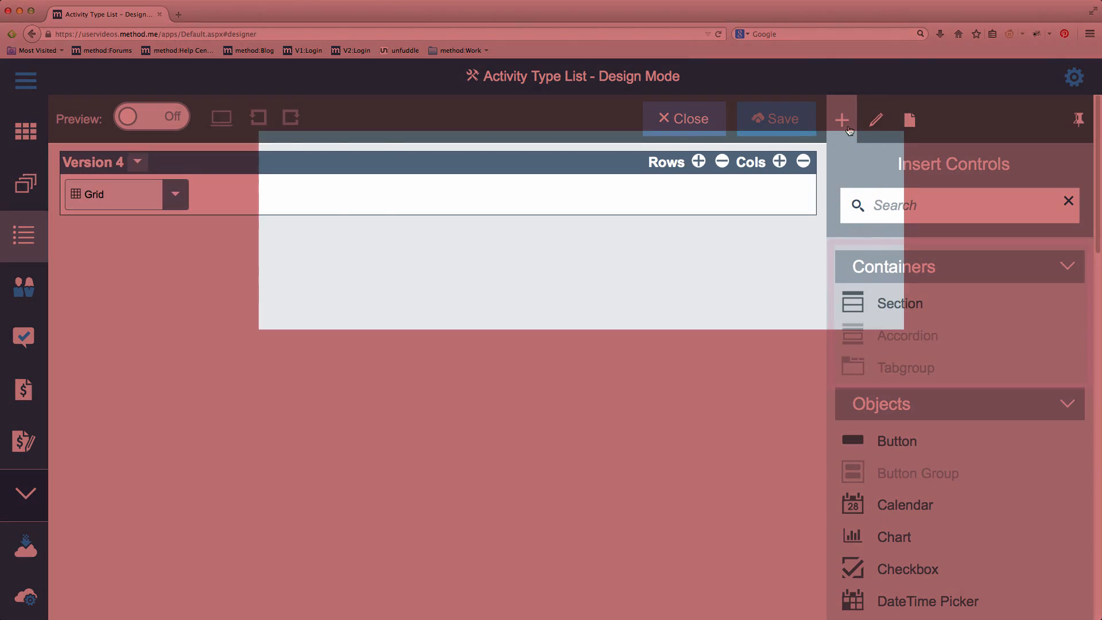
scroll(989, 319, down, 3)
scroll(990, 320, down, 5)
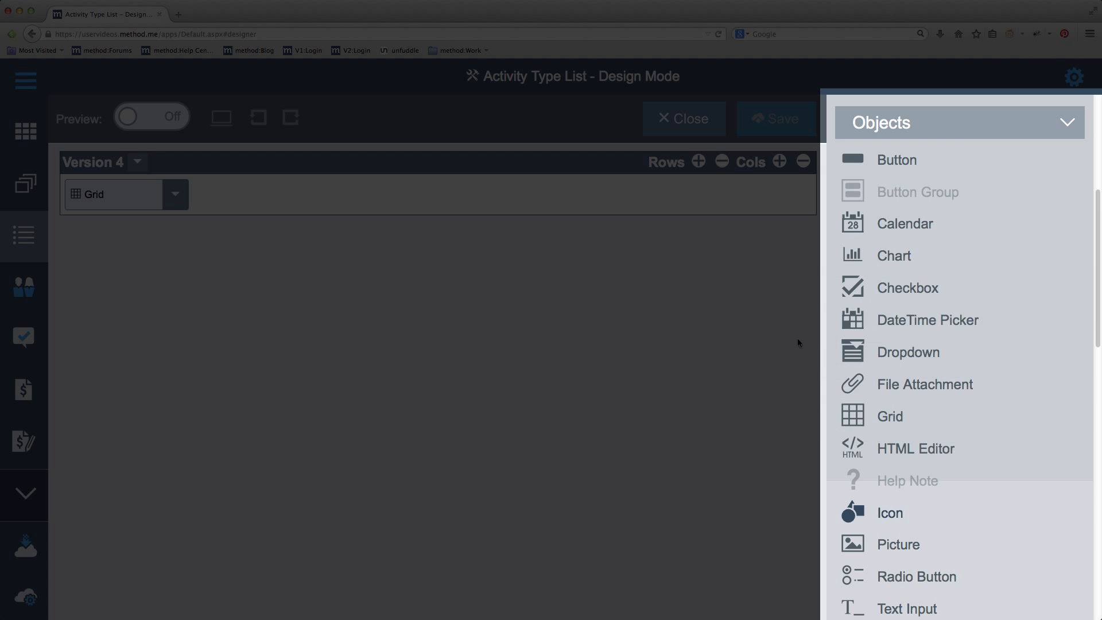
scroll(971, 353, down, 1)
scroll(971, 353, down, 12)
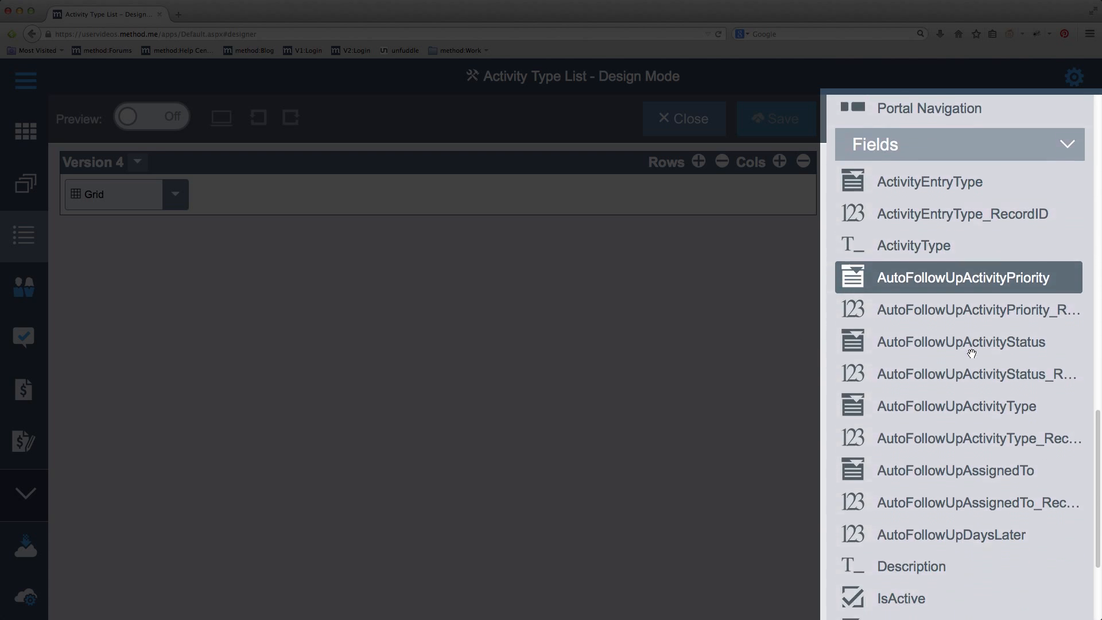
scroll(971, 353, down, 1)
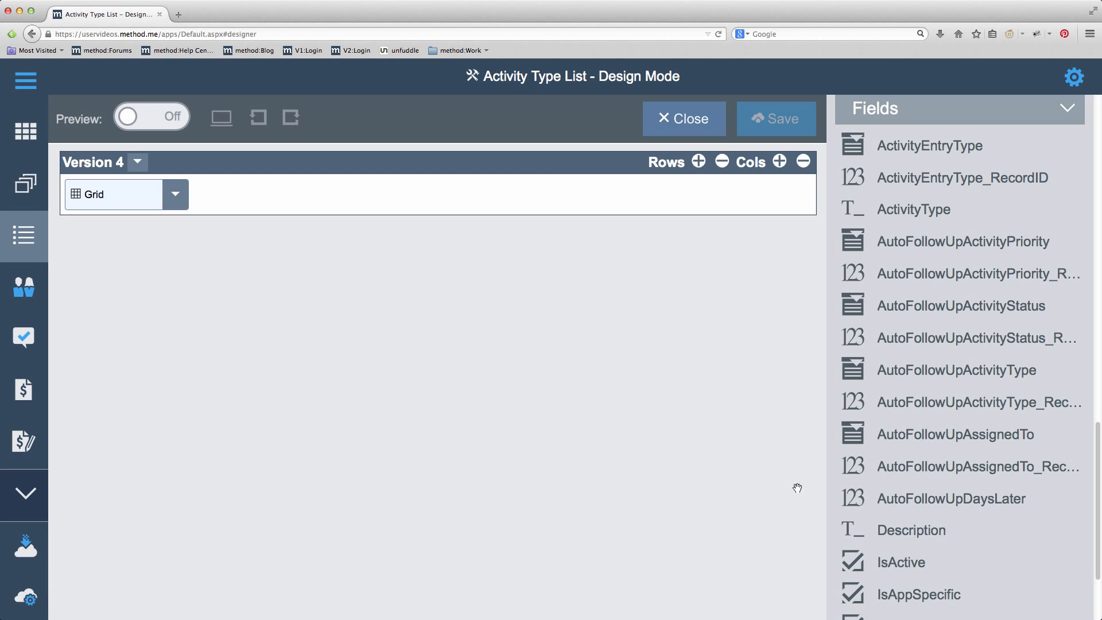
drag(912, 529, 333, 212)
click(181, 203)
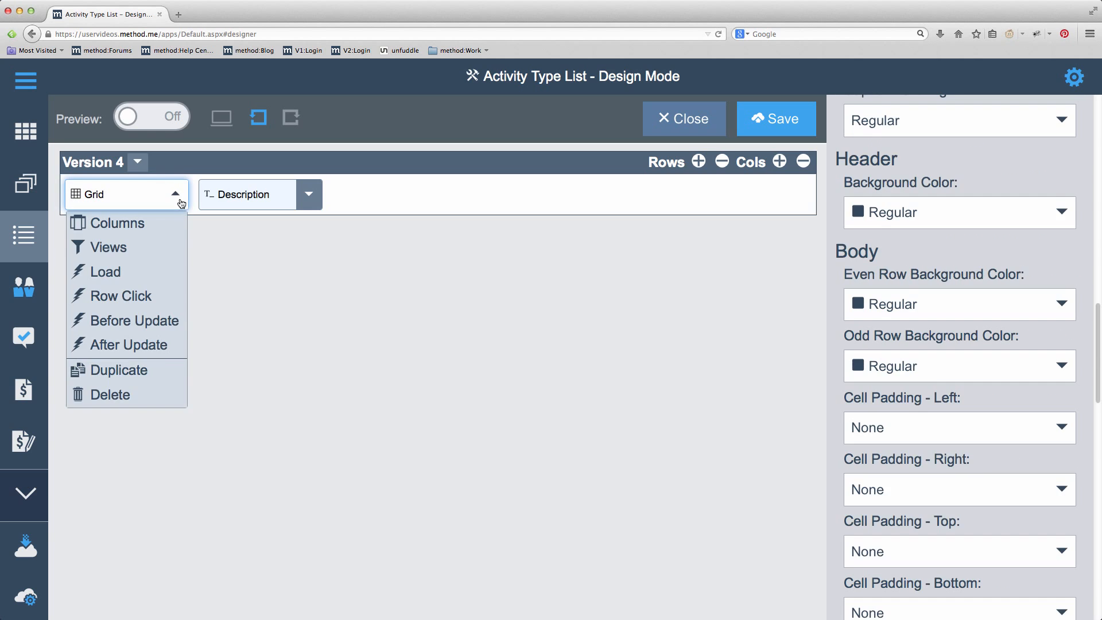
click(110, 394)
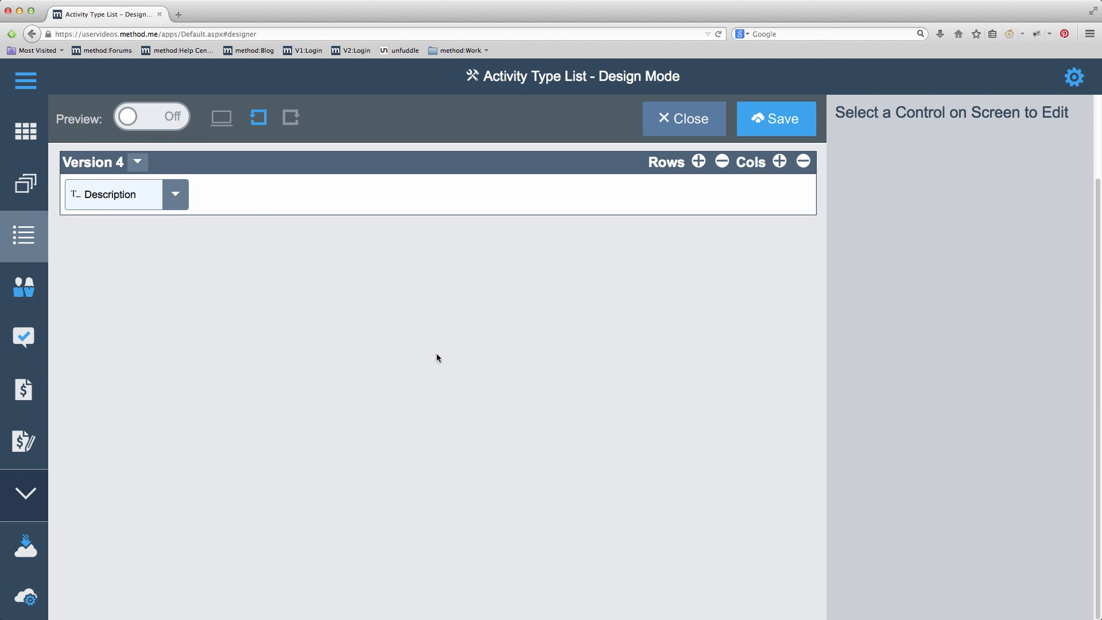
Step: Preview the screen, test the Description field with "This is a description!" and return to the design view
click(175, 125)
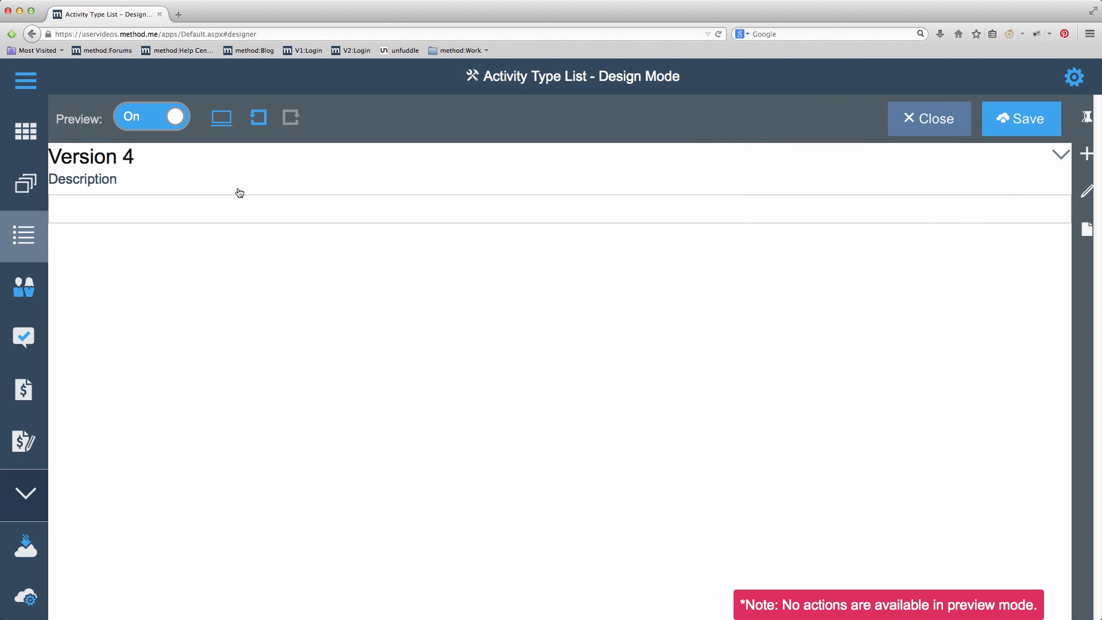
click(258, 213)
text(This is a description!)
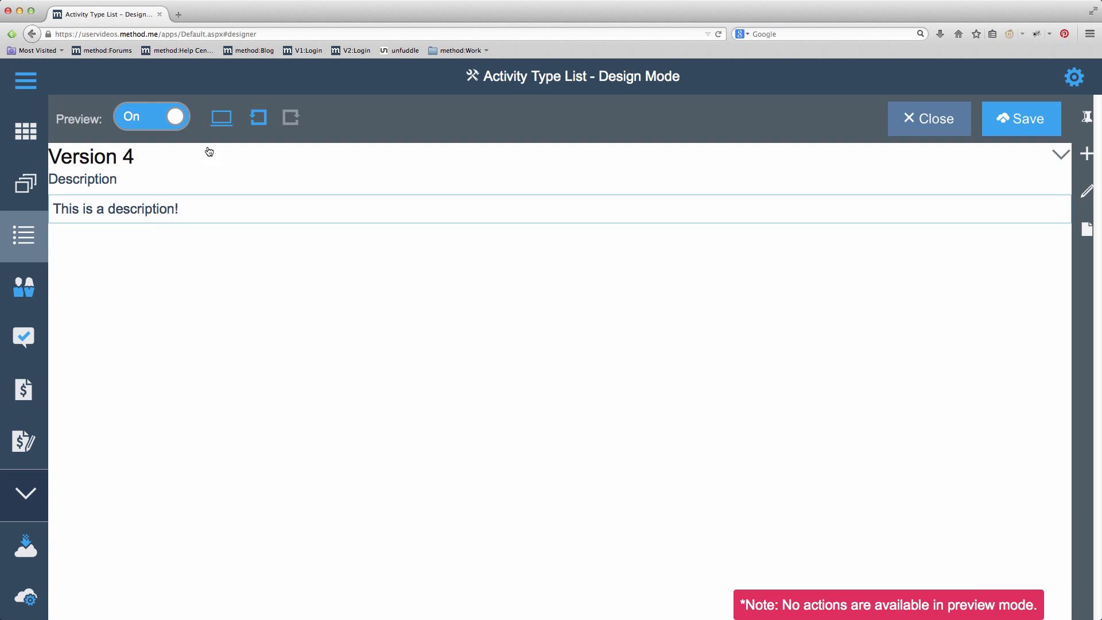
click(179, 117)
Step: Add the IsActive and ActivityEntryType fields after Description in the Version 4 section
click(980, 222)
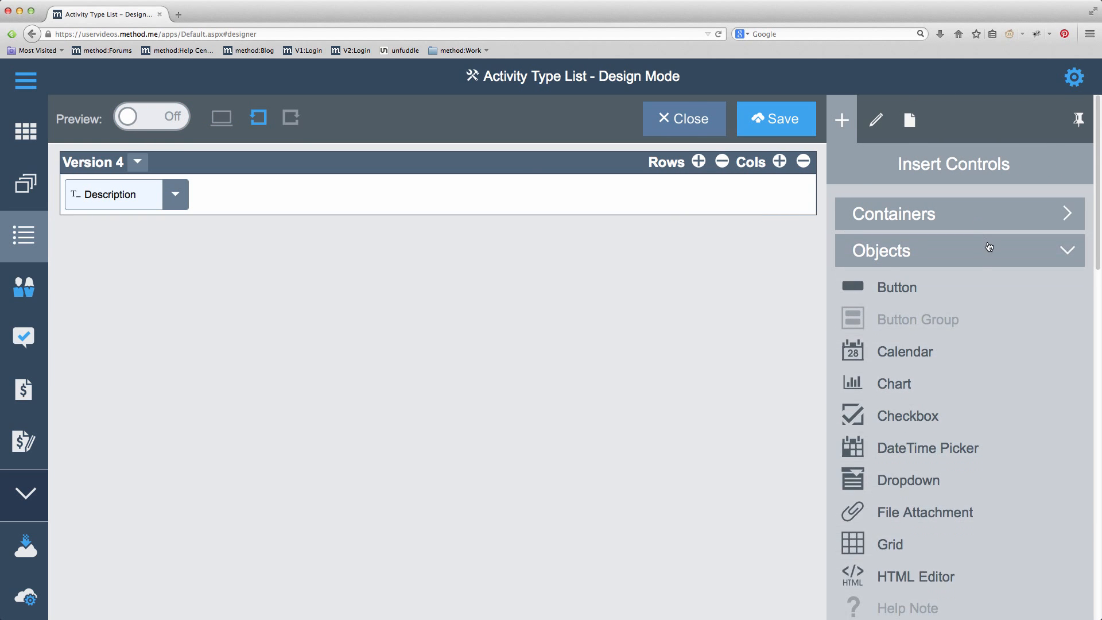
click(989, 249)
scroll(1027, 322, down, 5)
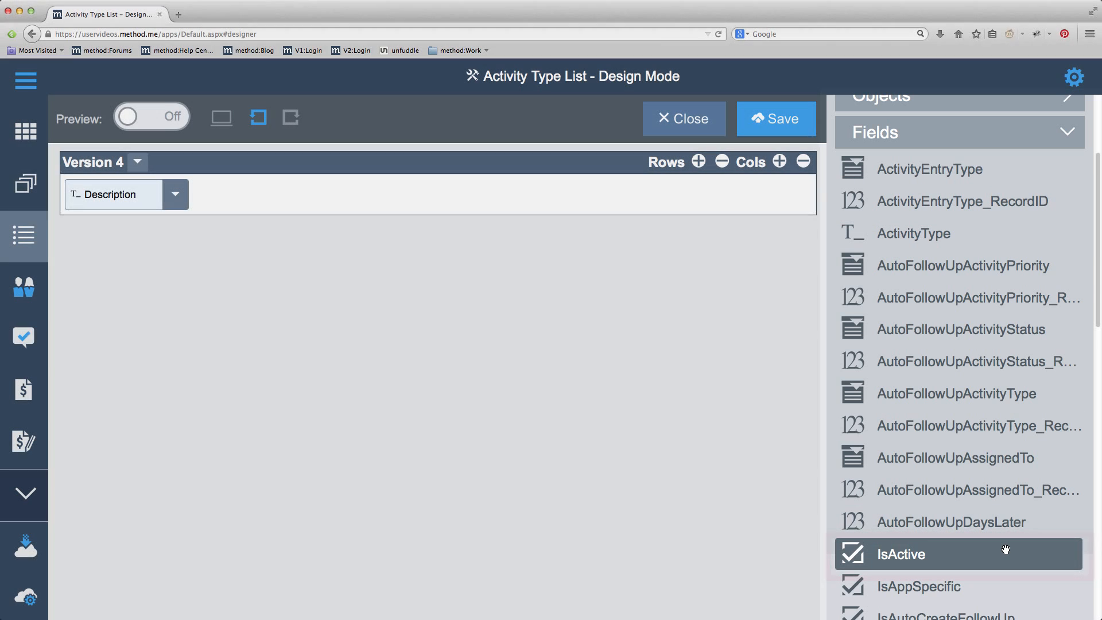
drag(937, 553, 434, 199)
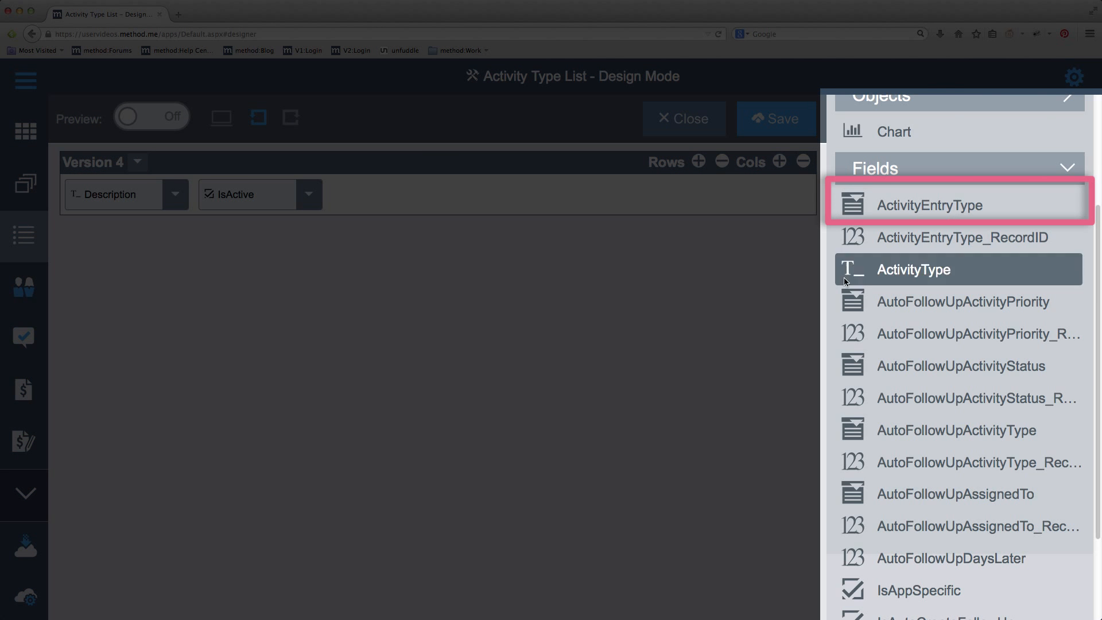
drag(1060, 195, 502, 198)
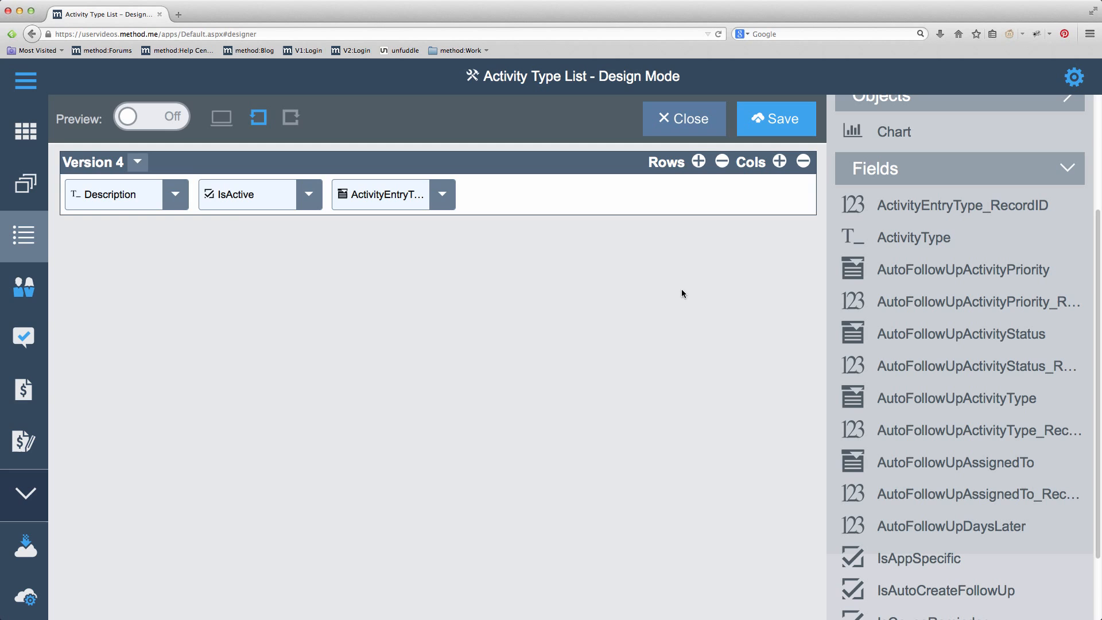
Step: Preview the three-field layout, including the IsActive caption, and save and close the design
click(174, 123)
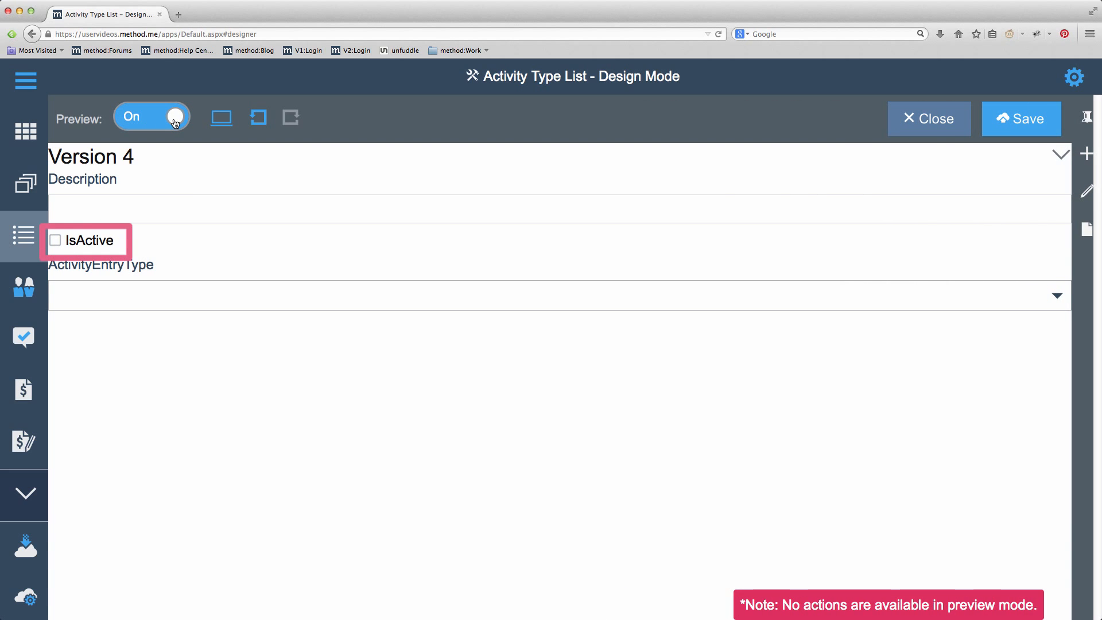
double_click(102, 244)
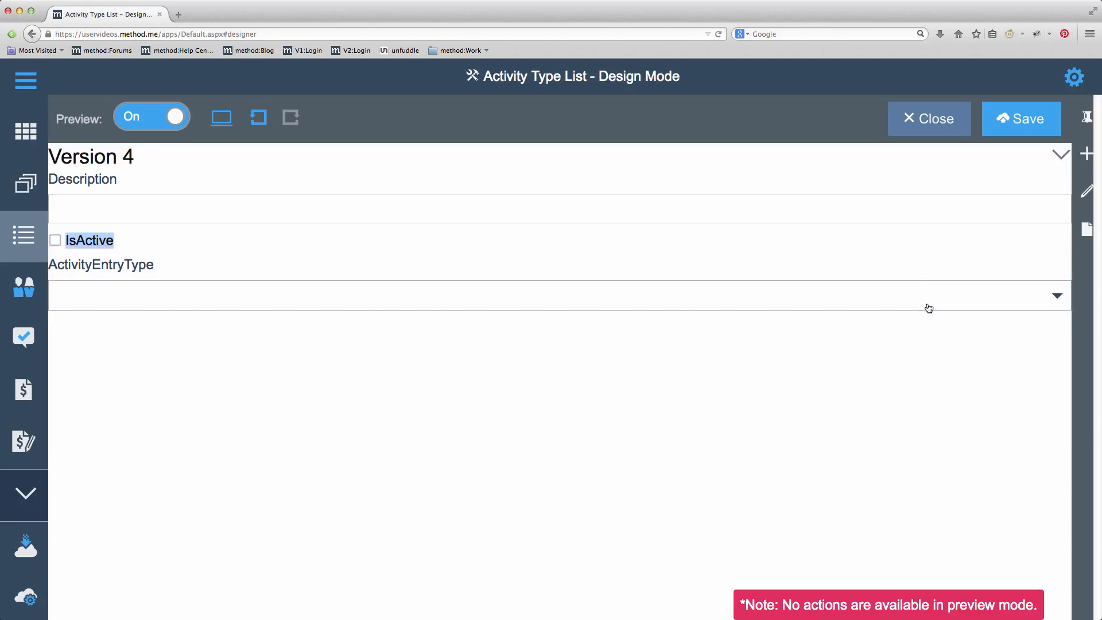
click(1014, 130)
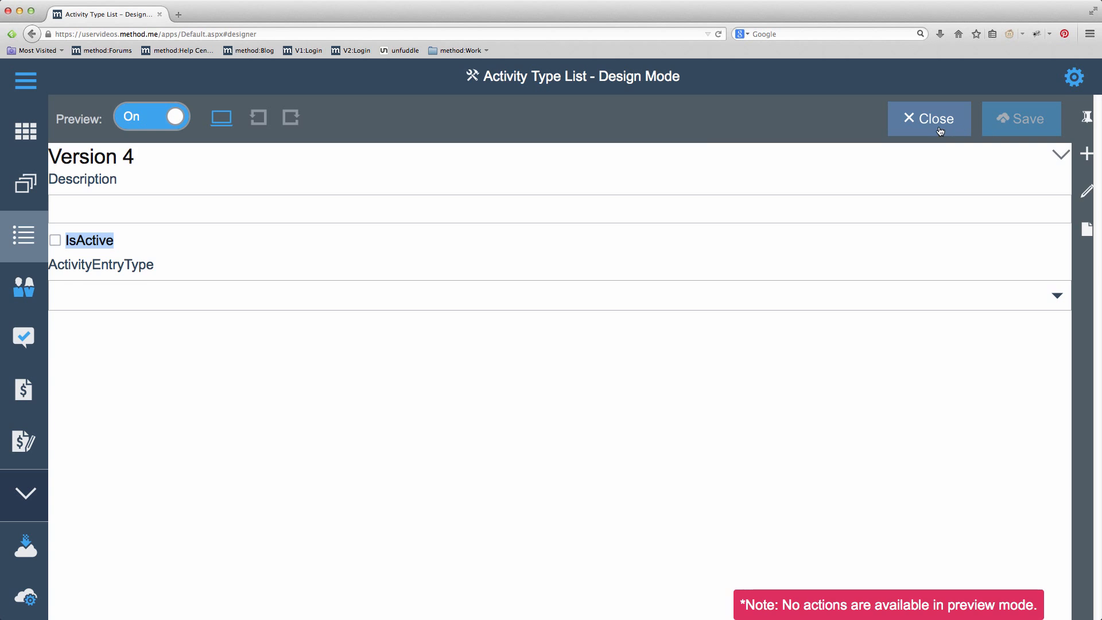
click(936, 120)
Step: Check the ActivityEntryType dropdown's options on the live screen and reopen the screen for customization
click(865, 241)
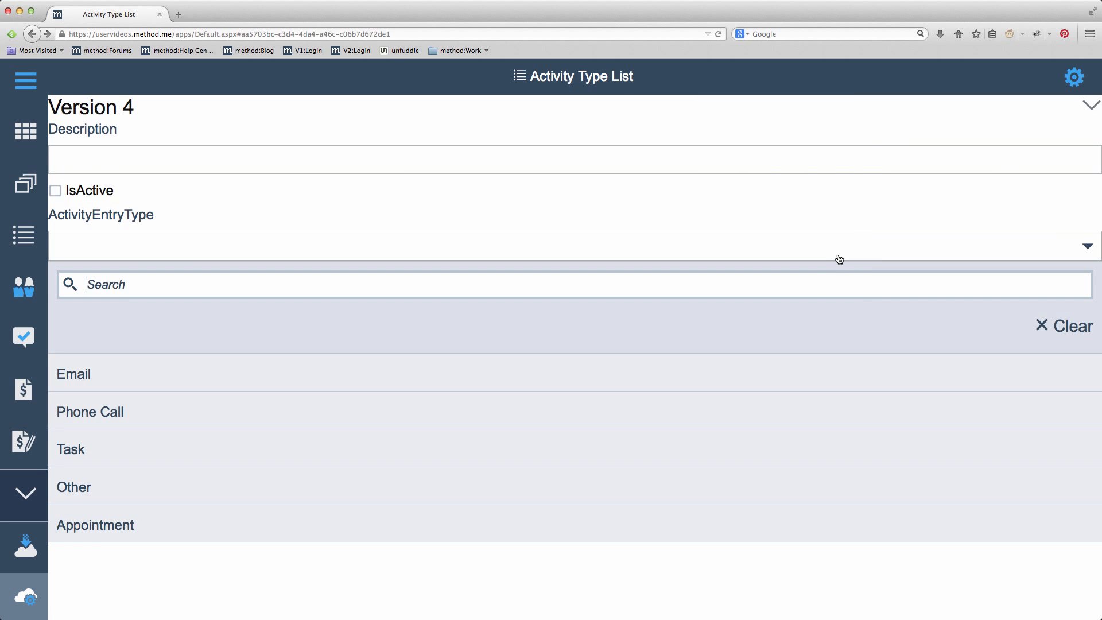
click(840, 249)
click(1070, 80)
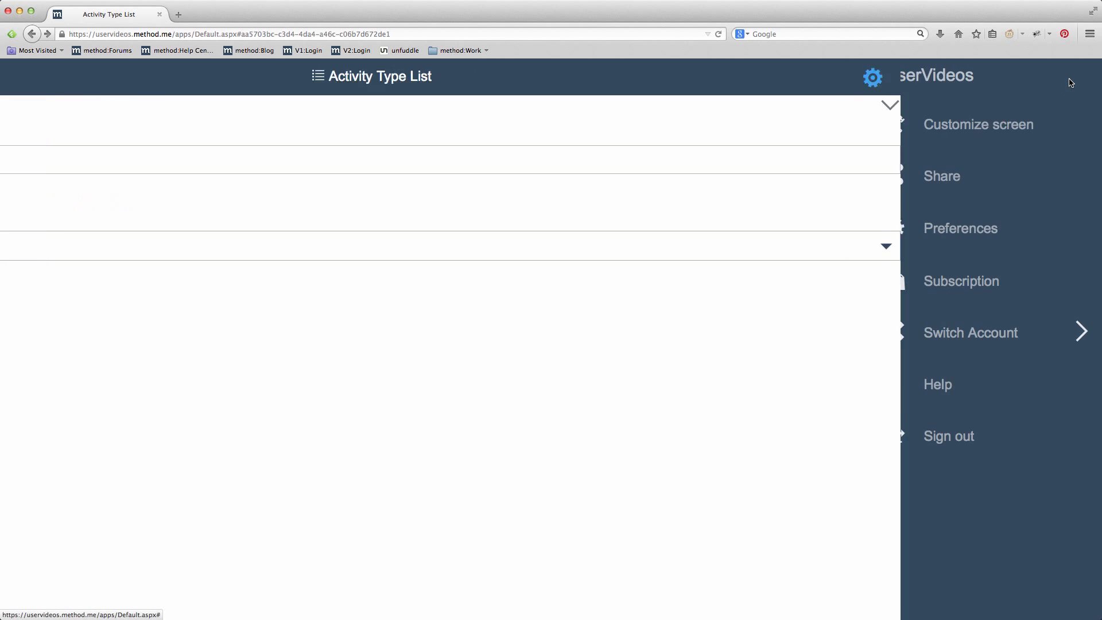
click(998, 122)
scroll(1001, 309, down, 15)
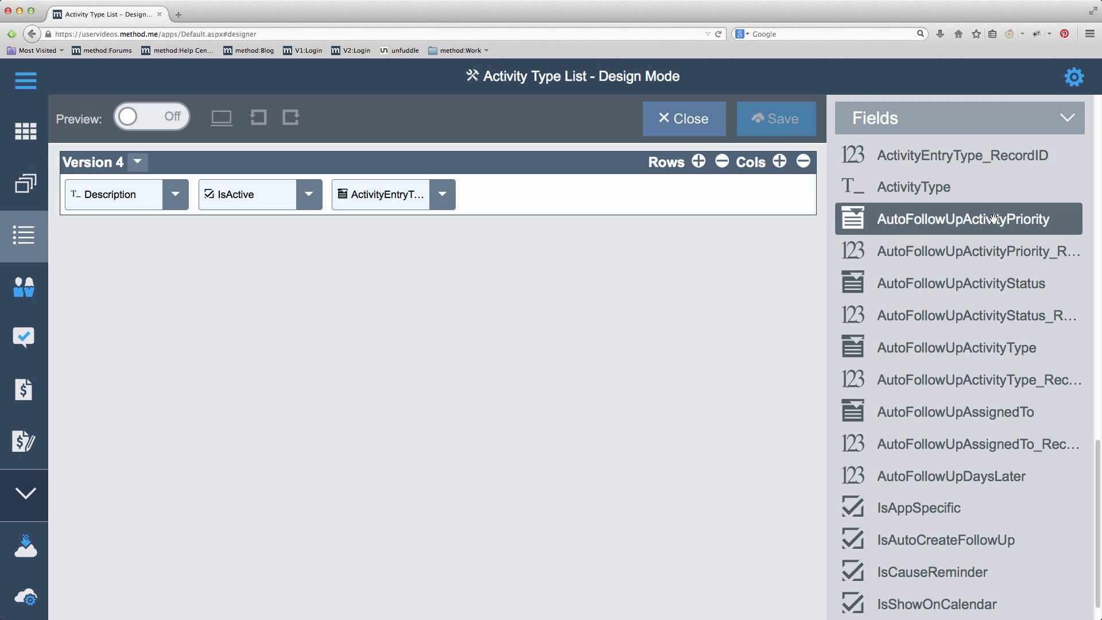
scroll(997, 223, up, 15)
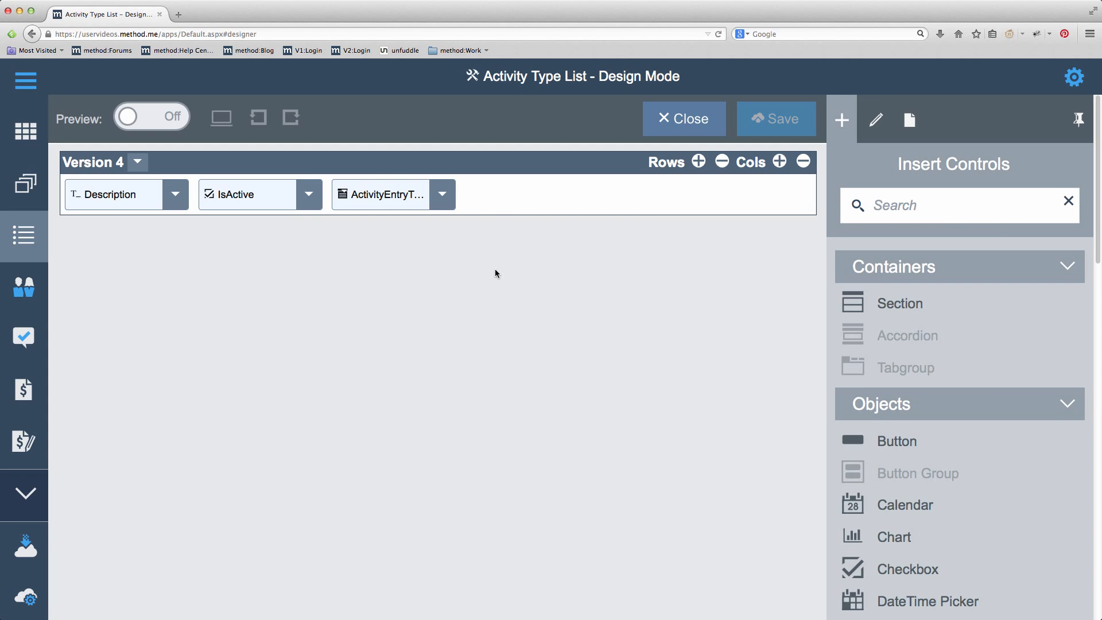
Step: Display the IsActive control as a Toggle and change its caption to Active
click(279, 195)
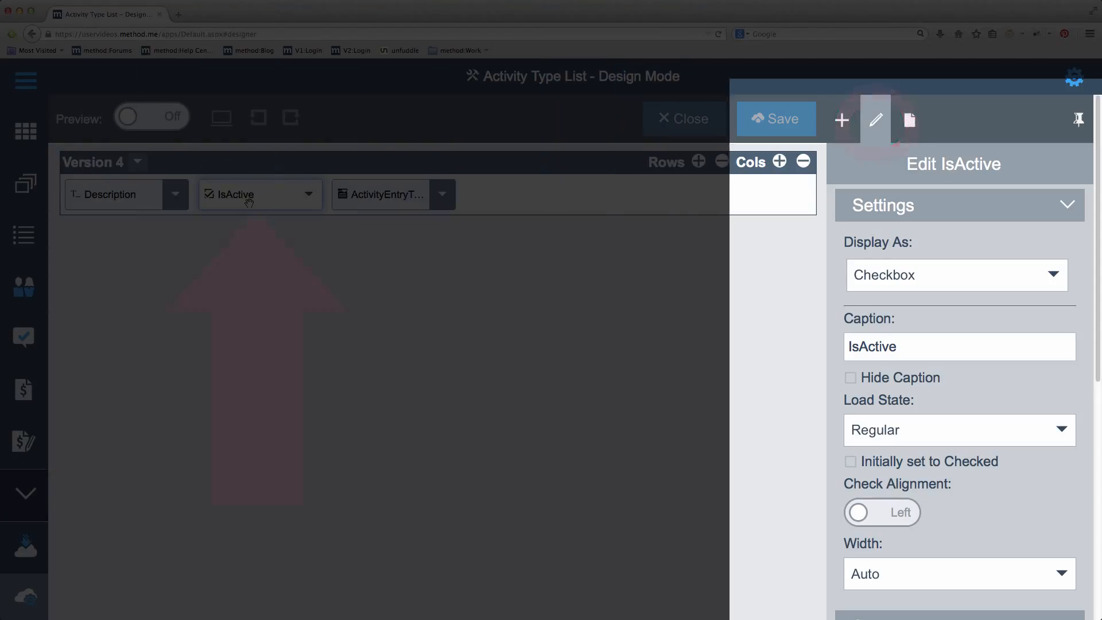
click(906, 278)
click(913, 347)
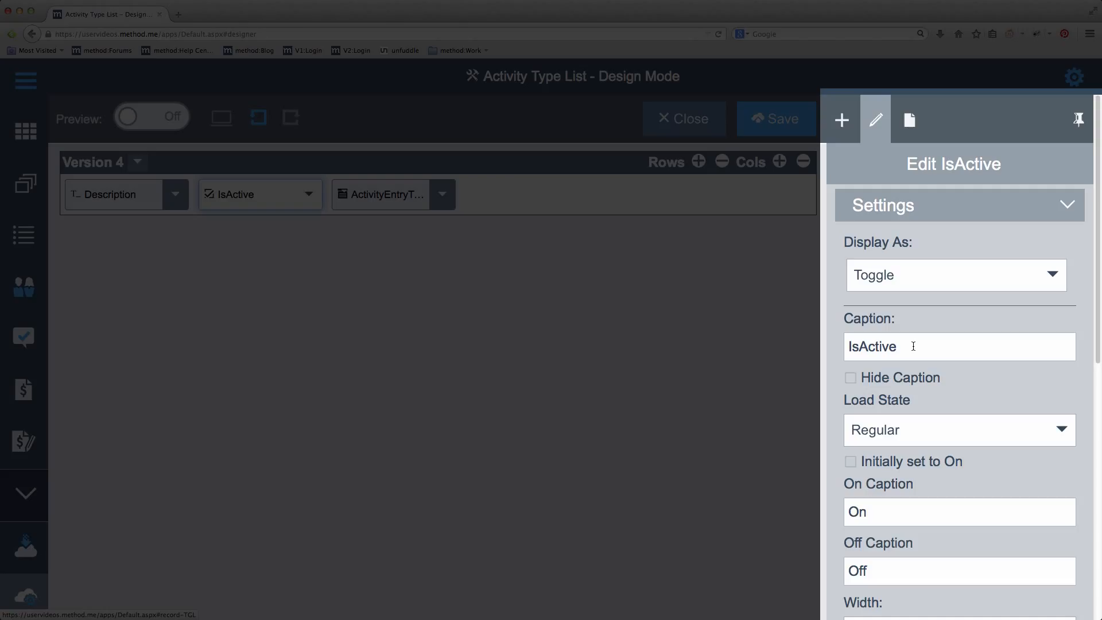
drag(859, 346, 831, 348)
key(BackSpace)
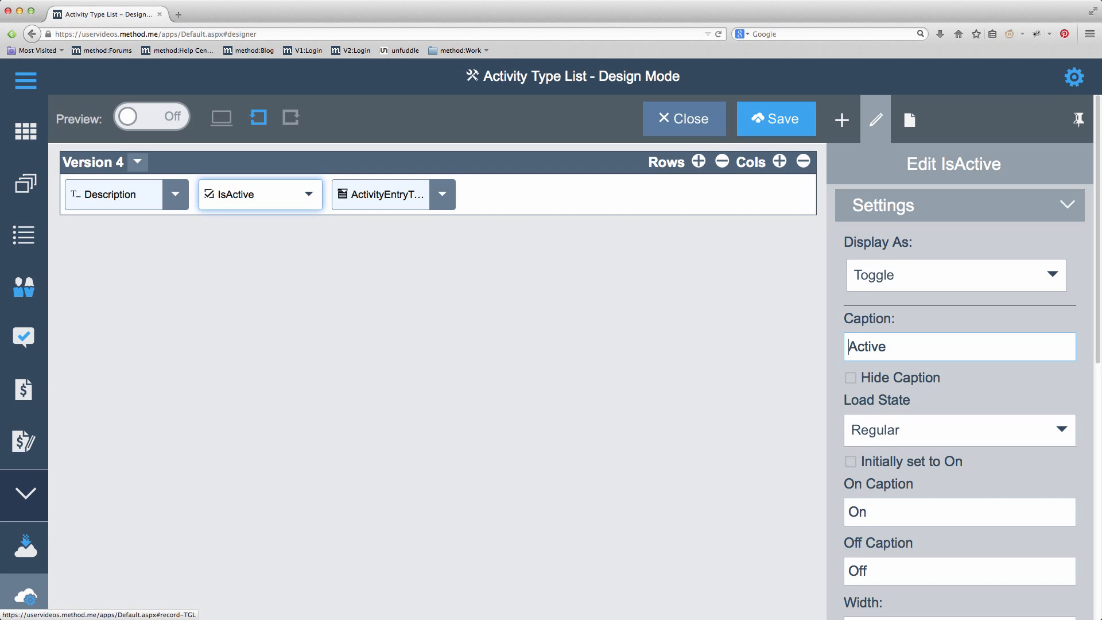
Step: Examine the edit properties of Description and ActivityEntryType, and the style and action options of IsActive
click(138, 196)
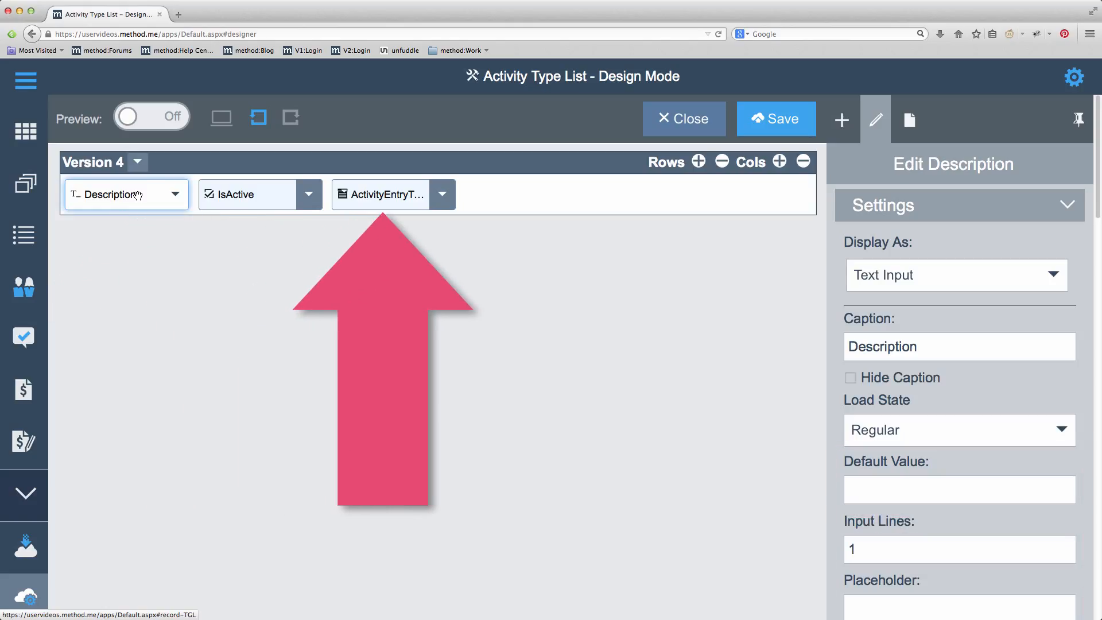
click(387, 195)
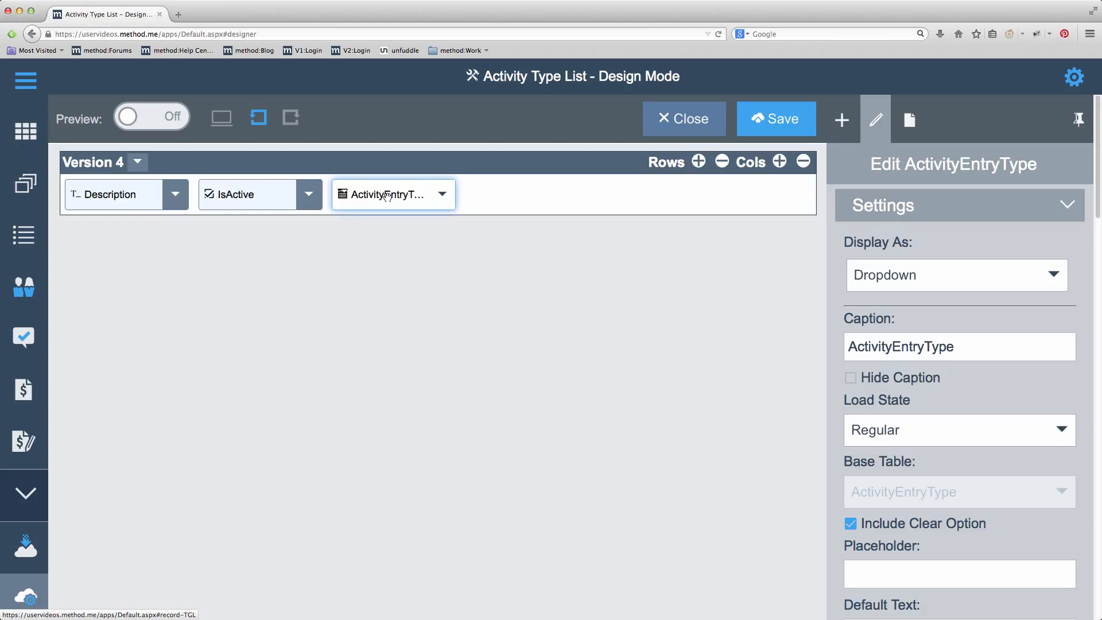
click(268, 198)
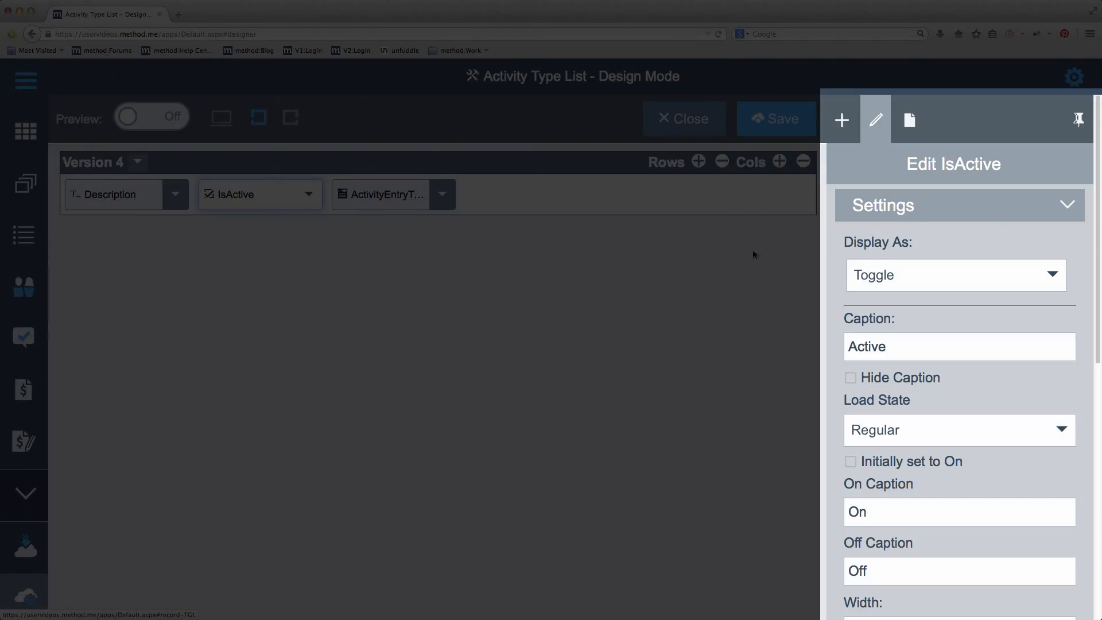
click(1064, 207)
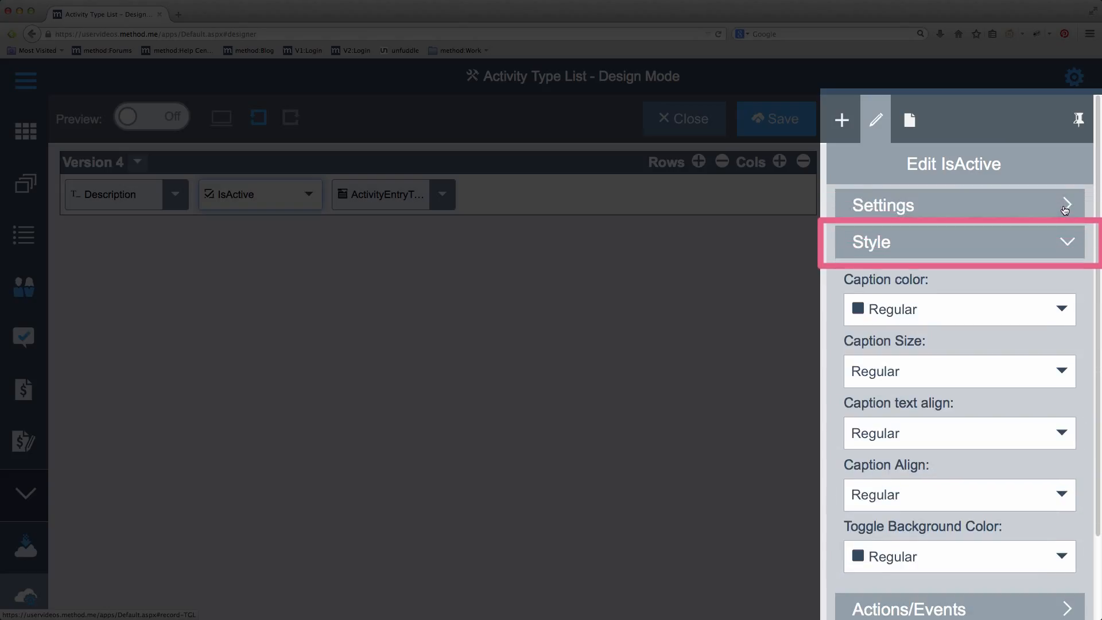
click(1065, 244)
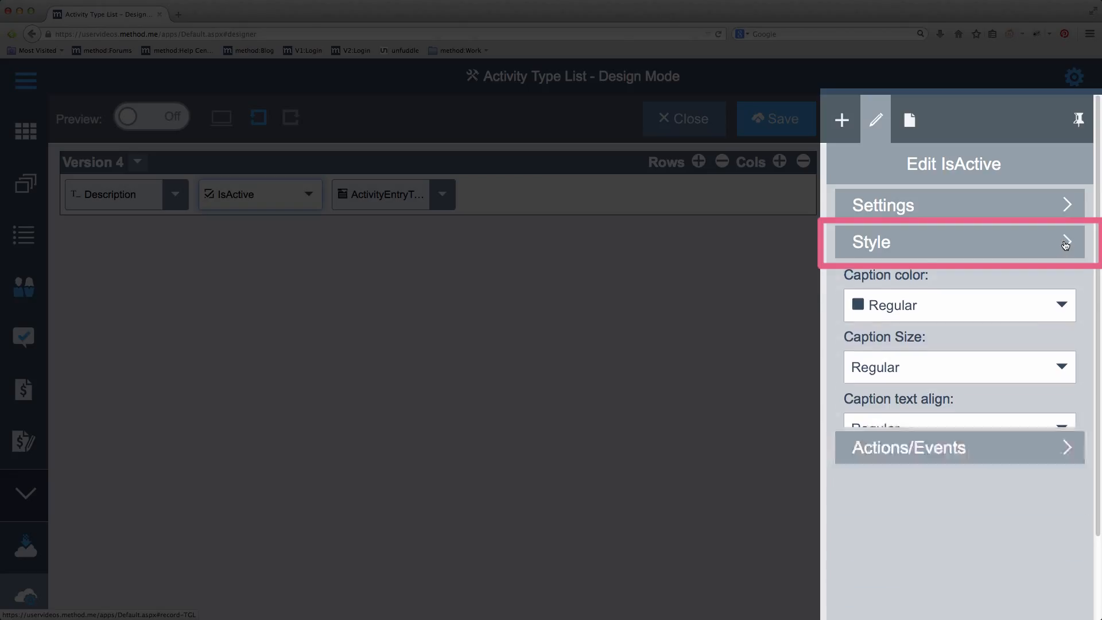
click(1068, 278)
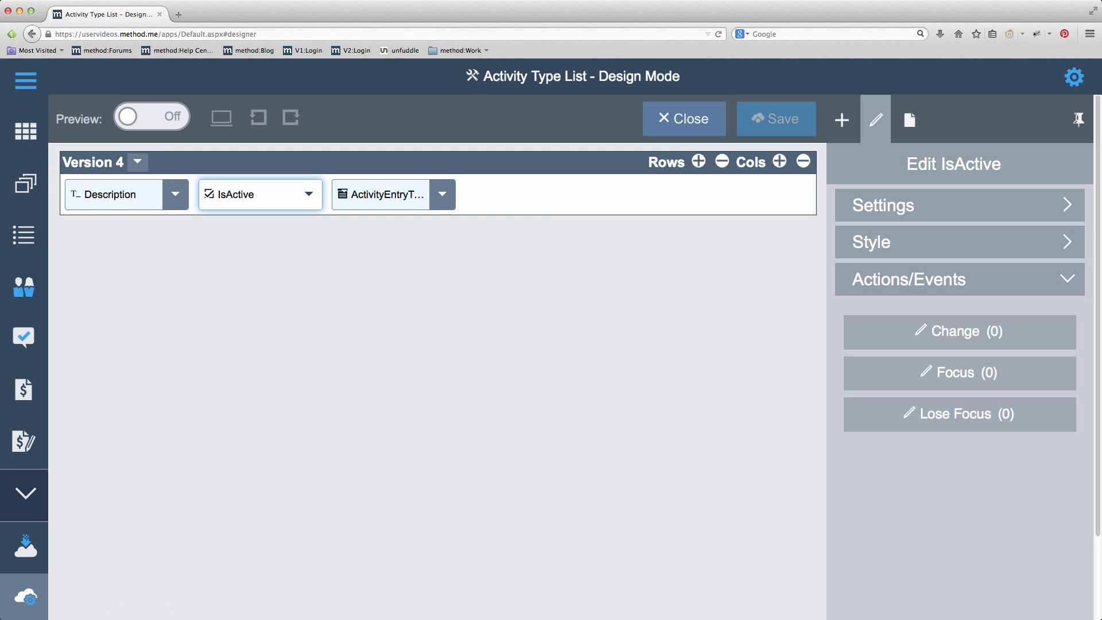
Step: Bring up the controls available for insertion on the screen
click(841, 123)
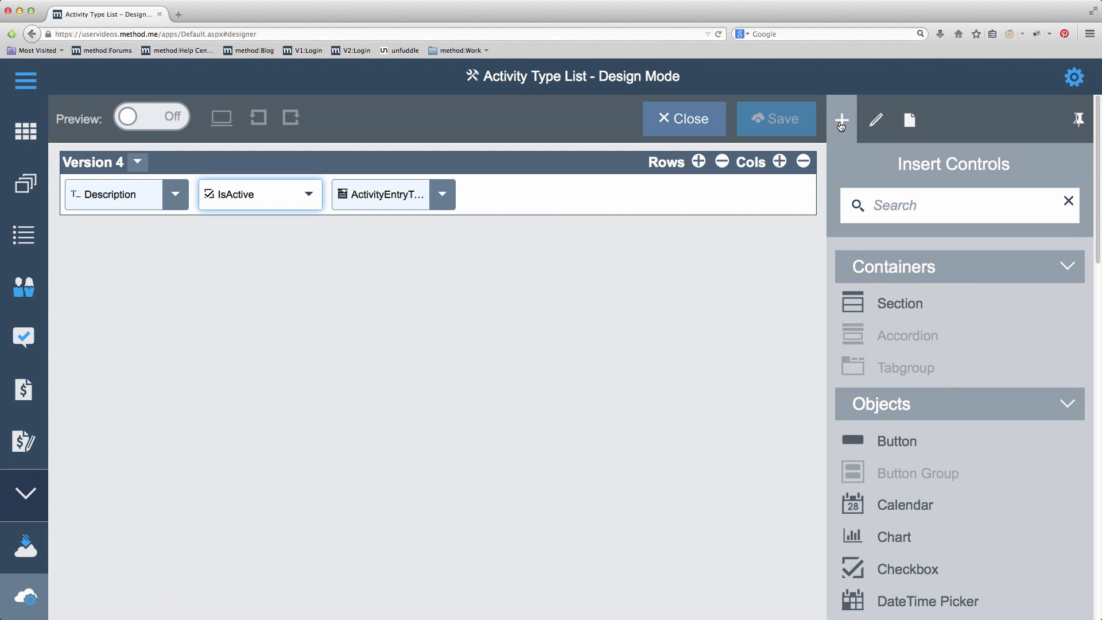